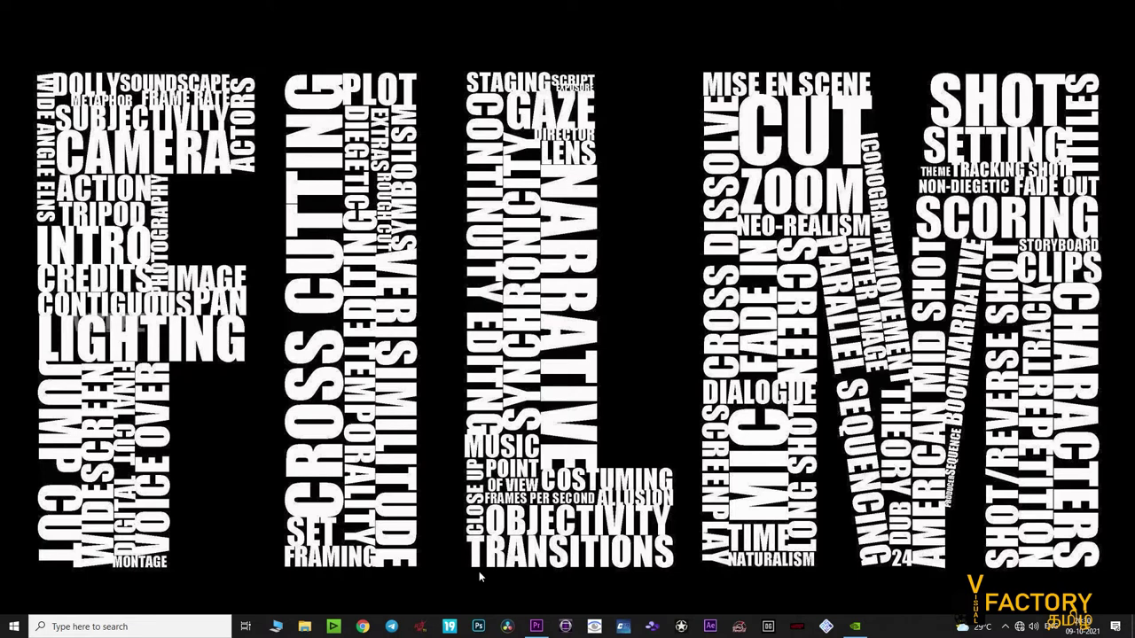
Preview the lighthouse and walking-legs clips, then load Pexels Videos 2795749 in the Source monitor.
click(546, 630)
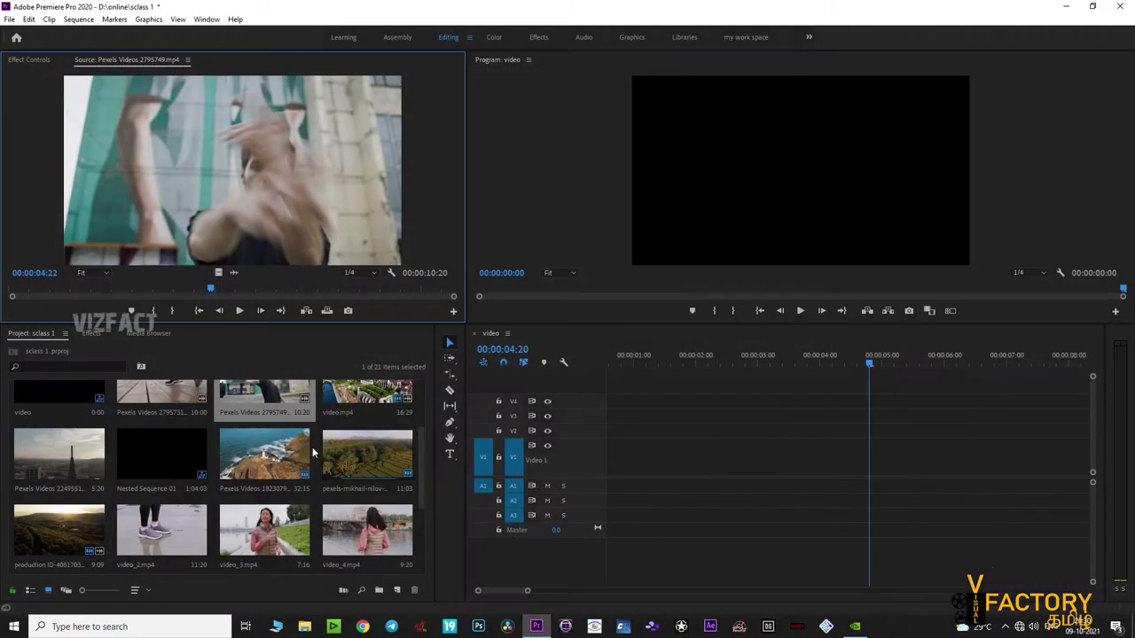
double_click(264, 461)
scroll(321, 467, up, 1)
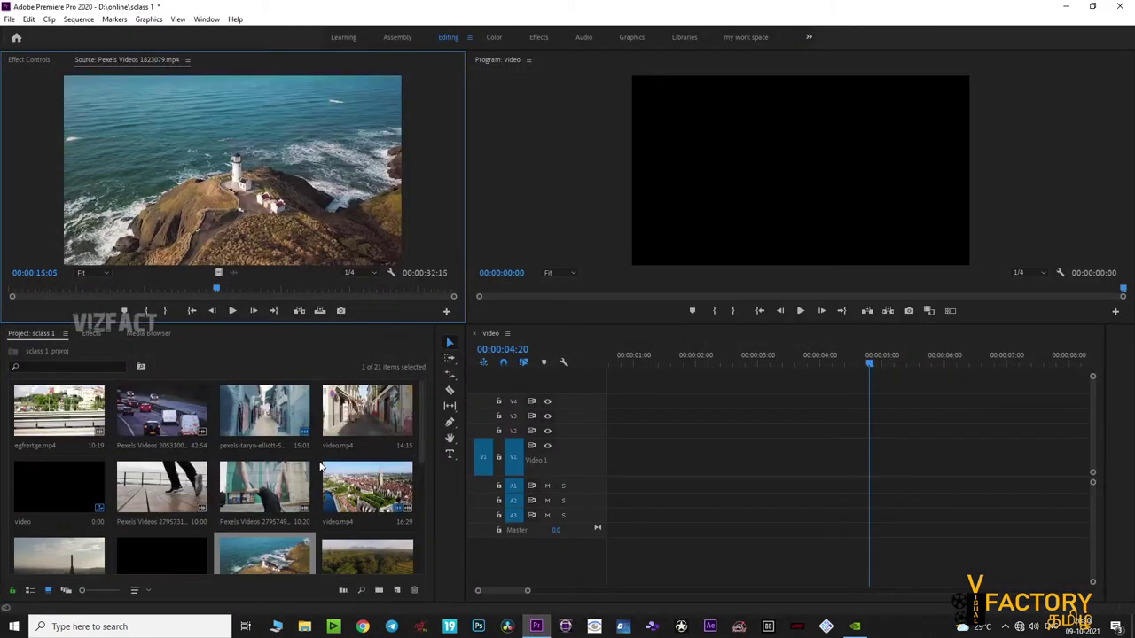
double_click(194, 489)
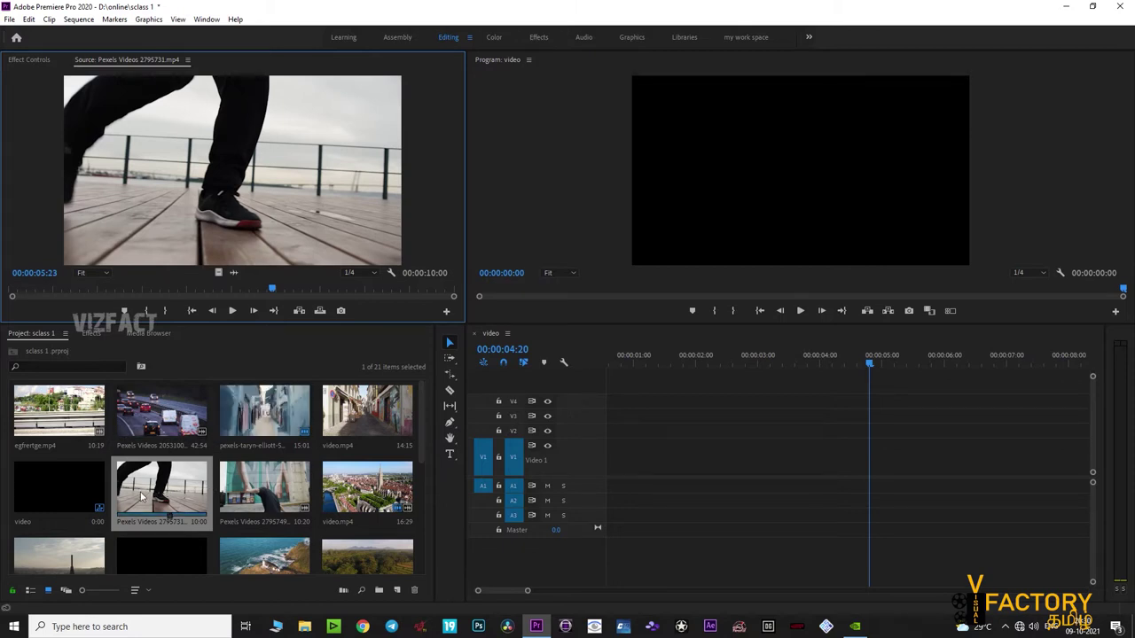
double_click(239, 497)
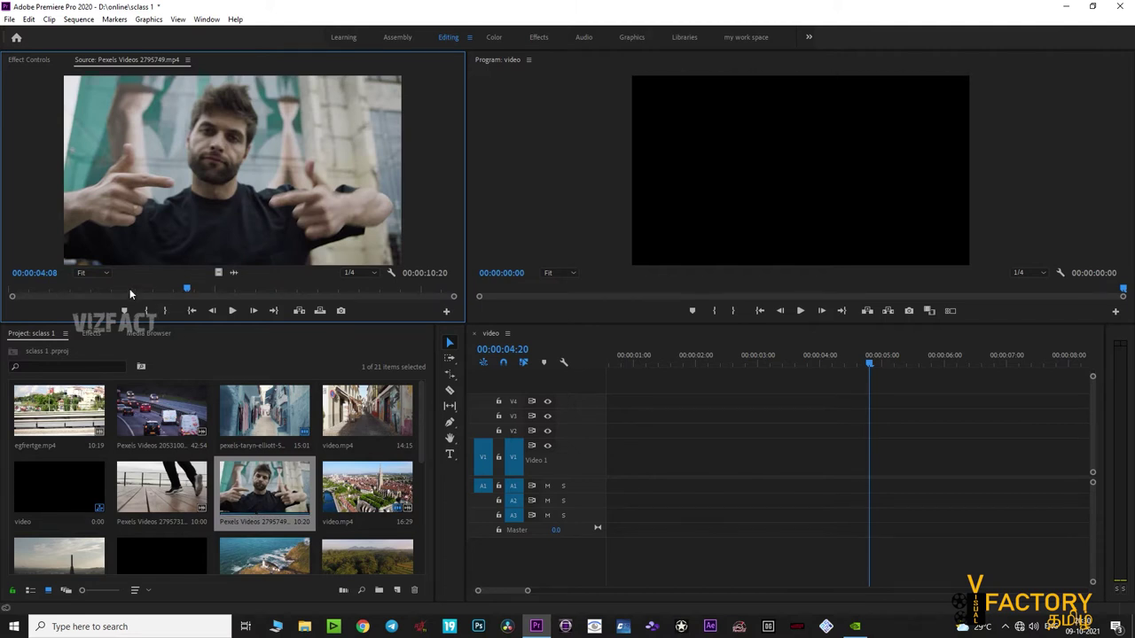
Mark In/Out at 3:16–4:21 on Pexels Videos 2795749, place it on V1, and play it back.
drag(127, 291, 210, 292)
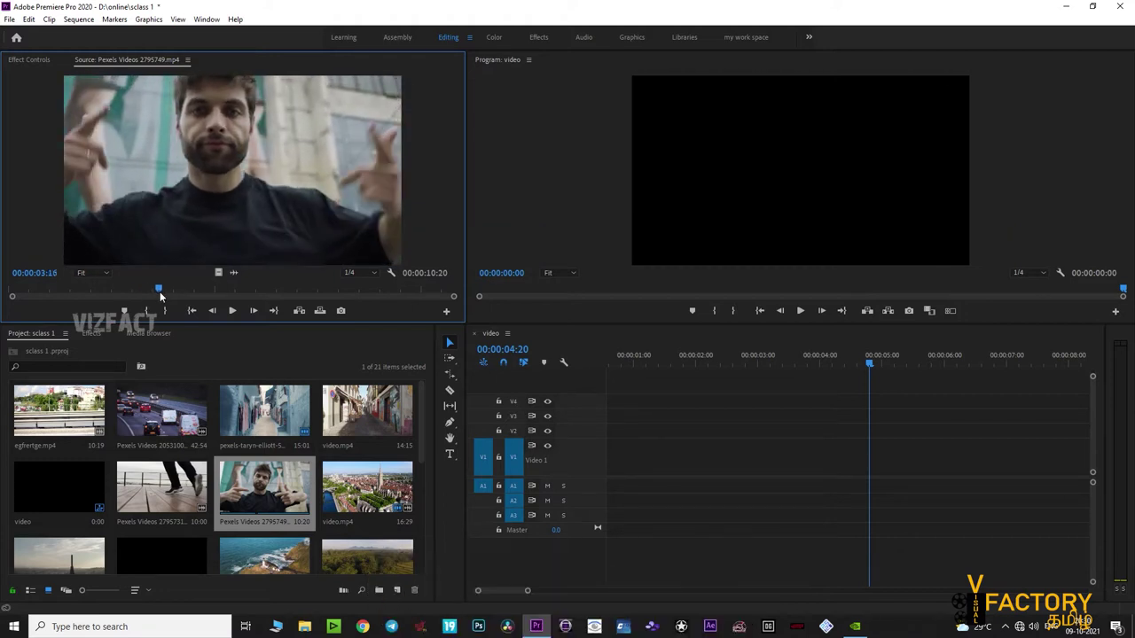
key(i)
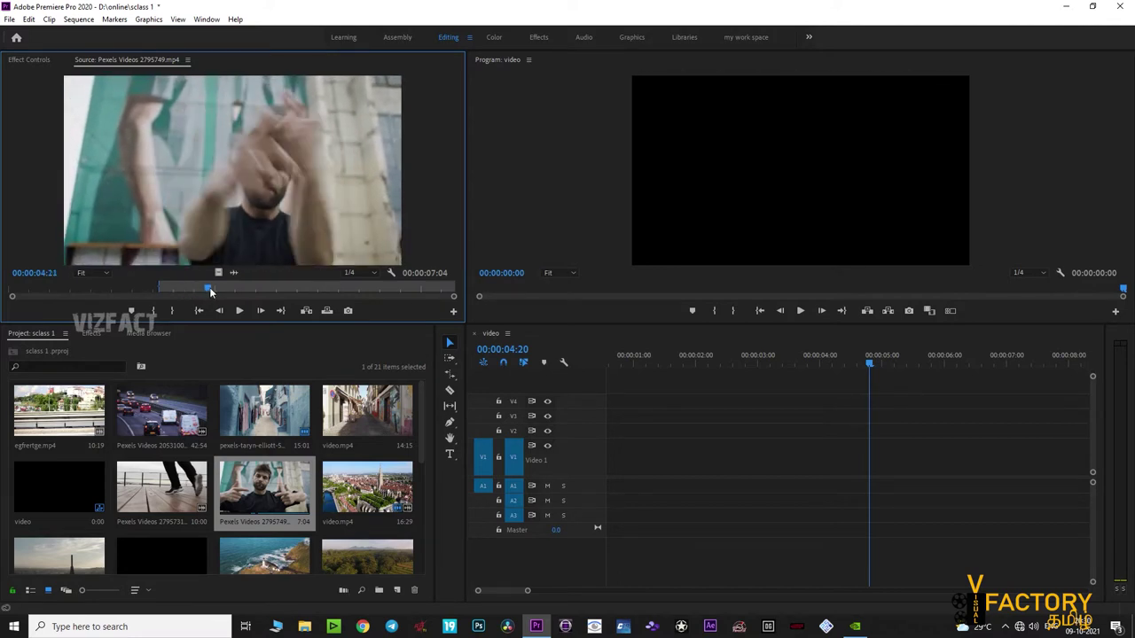
key(o)
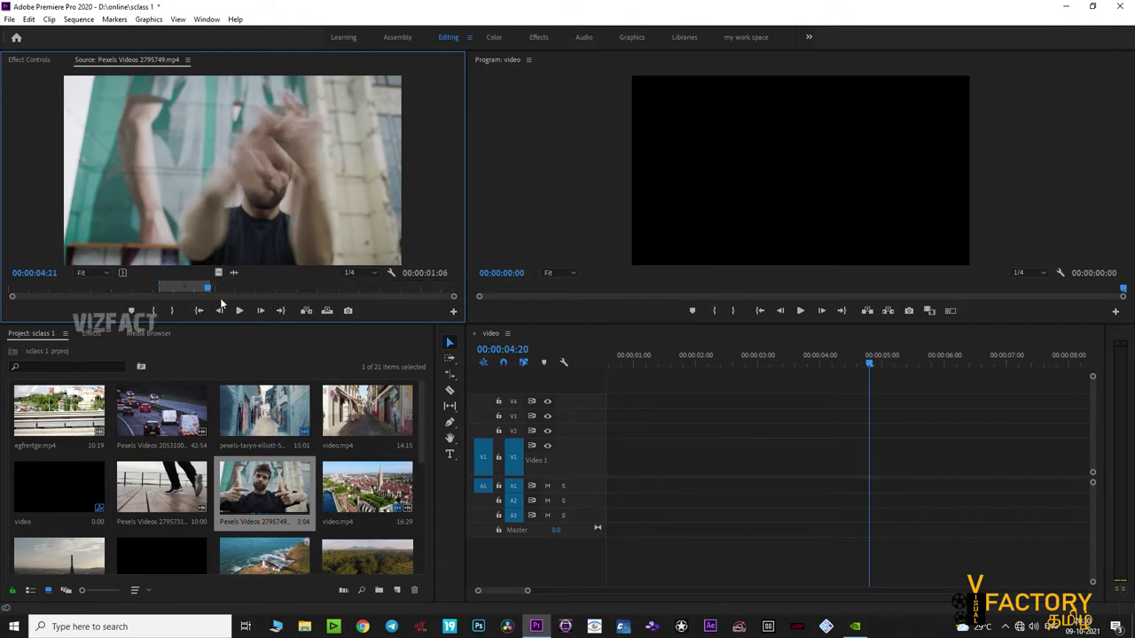
mouse_move(222, 275)
mouse_down()
mouse_move(621, 393)
mouse_move(713, 457)
mouse_up()
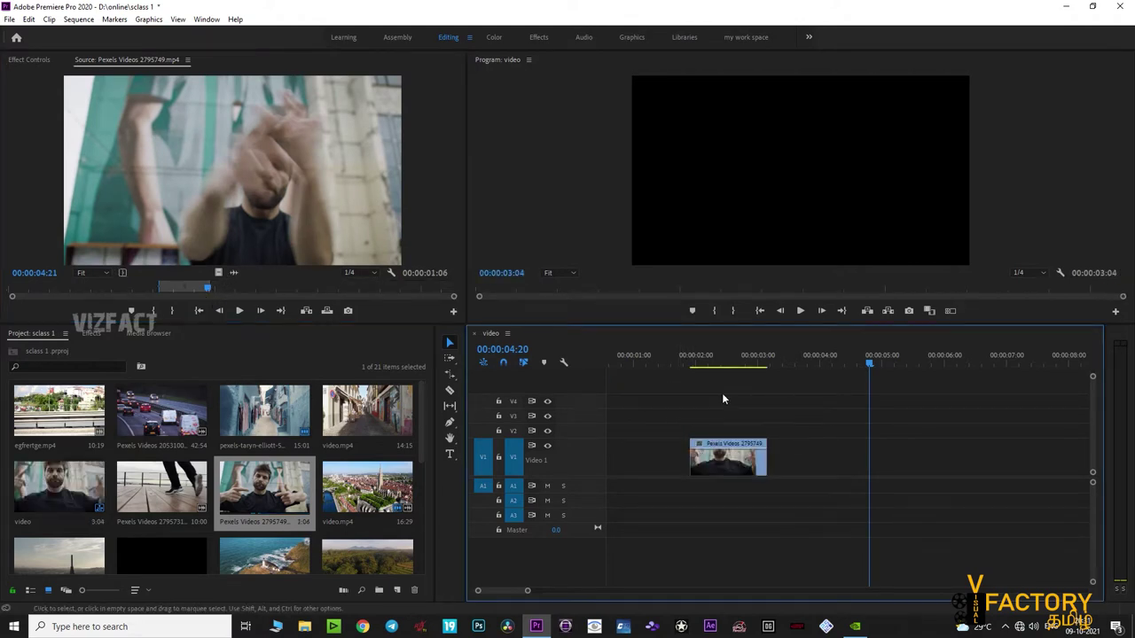
click(704, 359)
key(space)
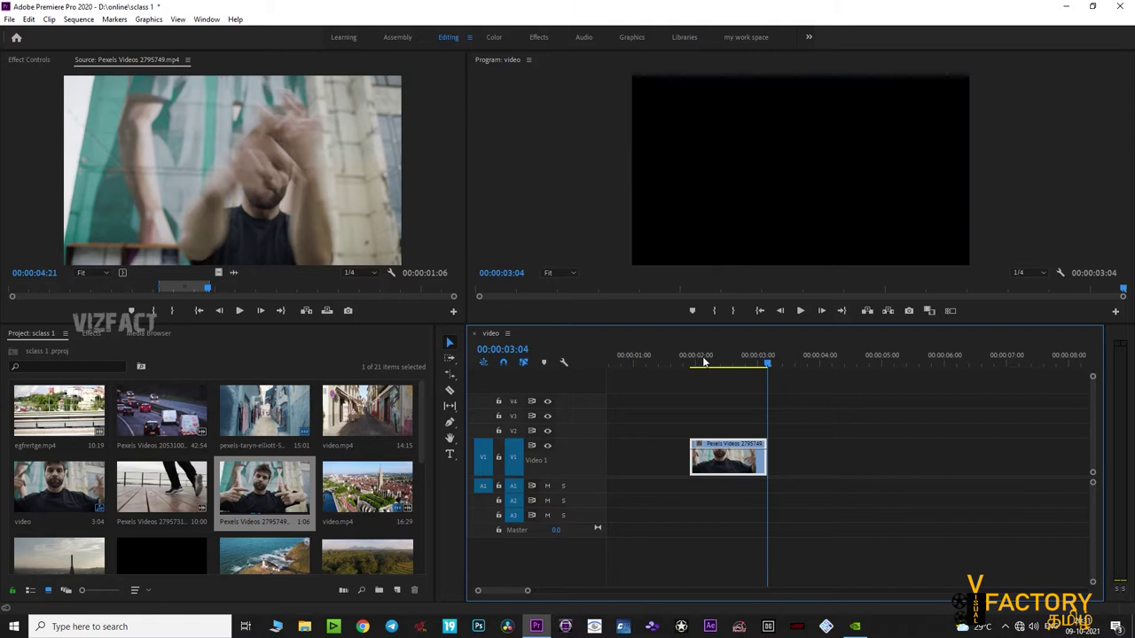
Alt-drag the V1 clip to put a copy right after it, then play both copies.
click(704, 359)
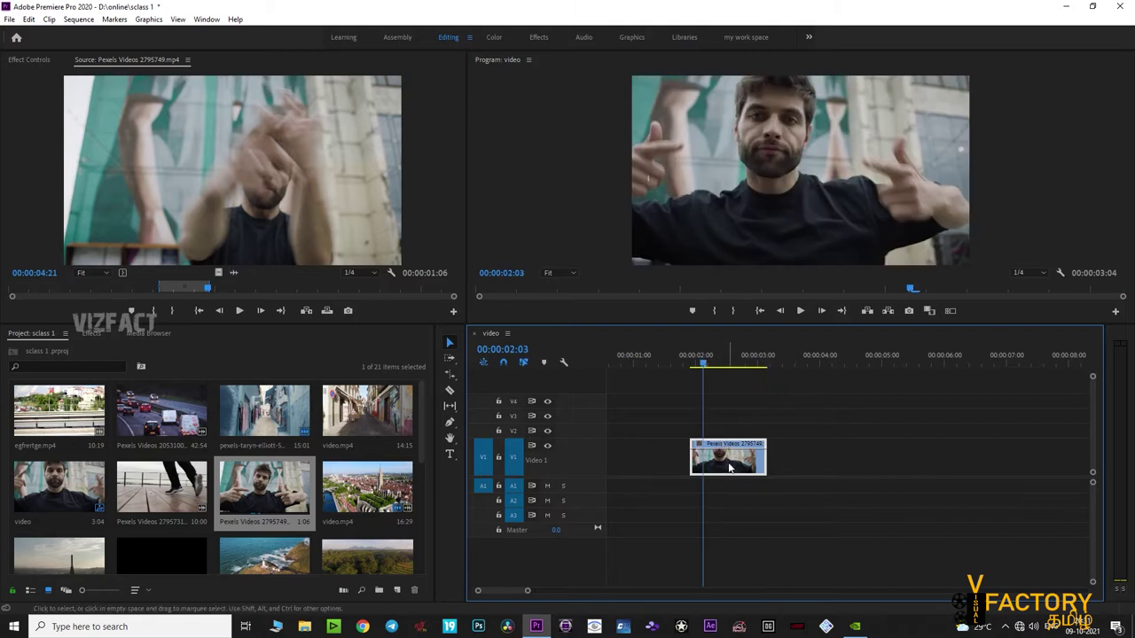
mouse_move(729, 468)
mouse_down()
mouse_move(817, 405)
mouse_move(809, 454)
mouse_move(785, 456)
mouse_up()
key(space)
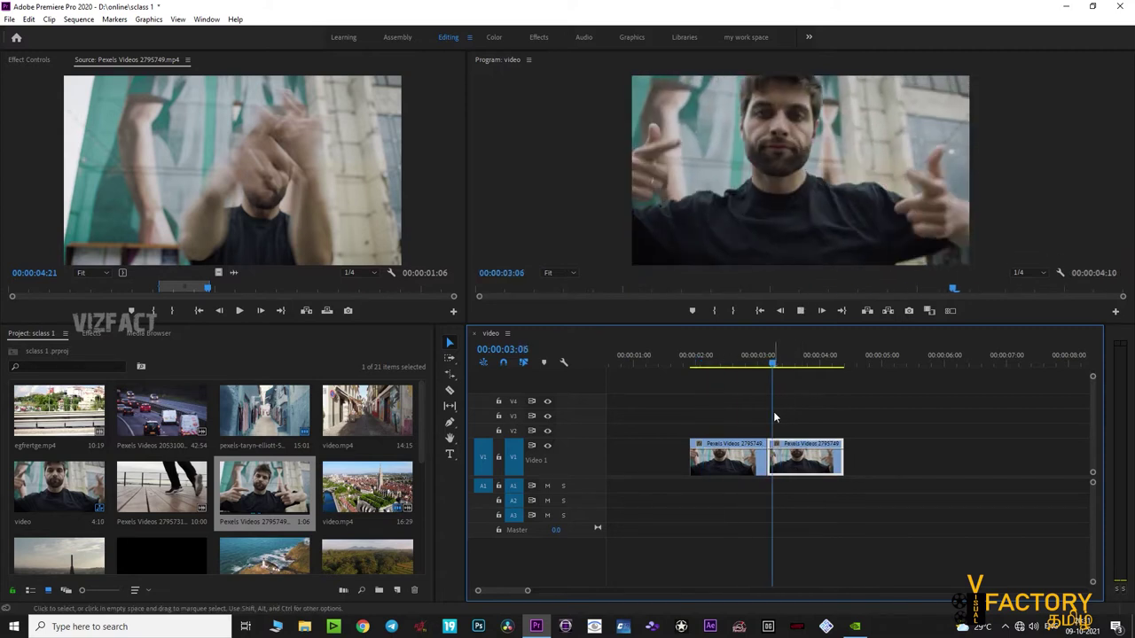
click(752, 351)
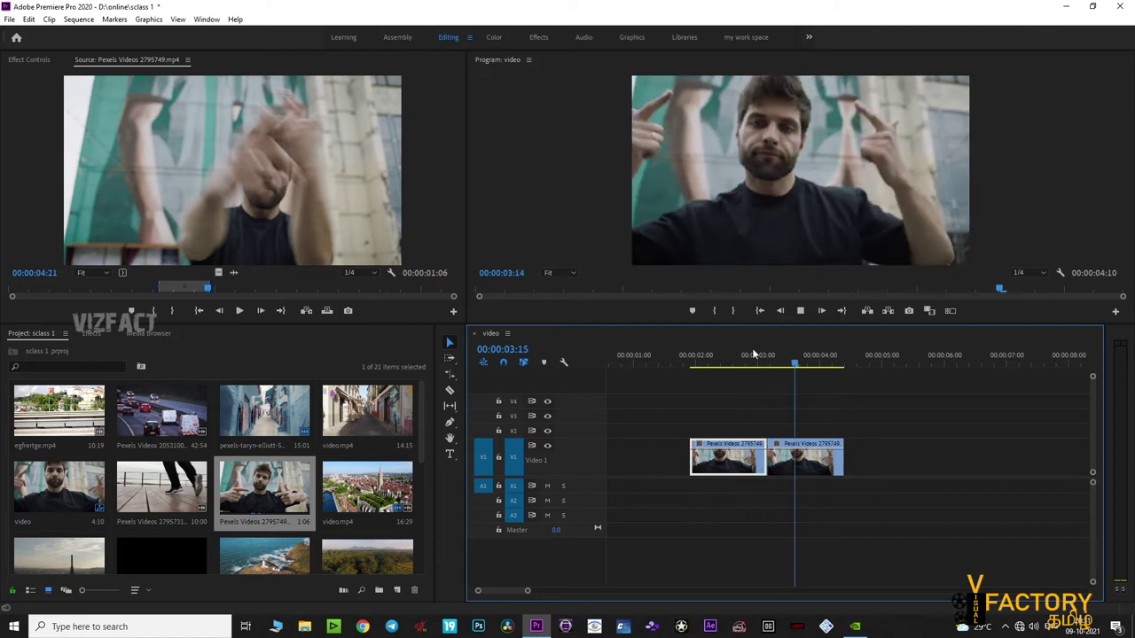
Select the second copy and close its Speed/Duration settings without changes.
click(828, 474)
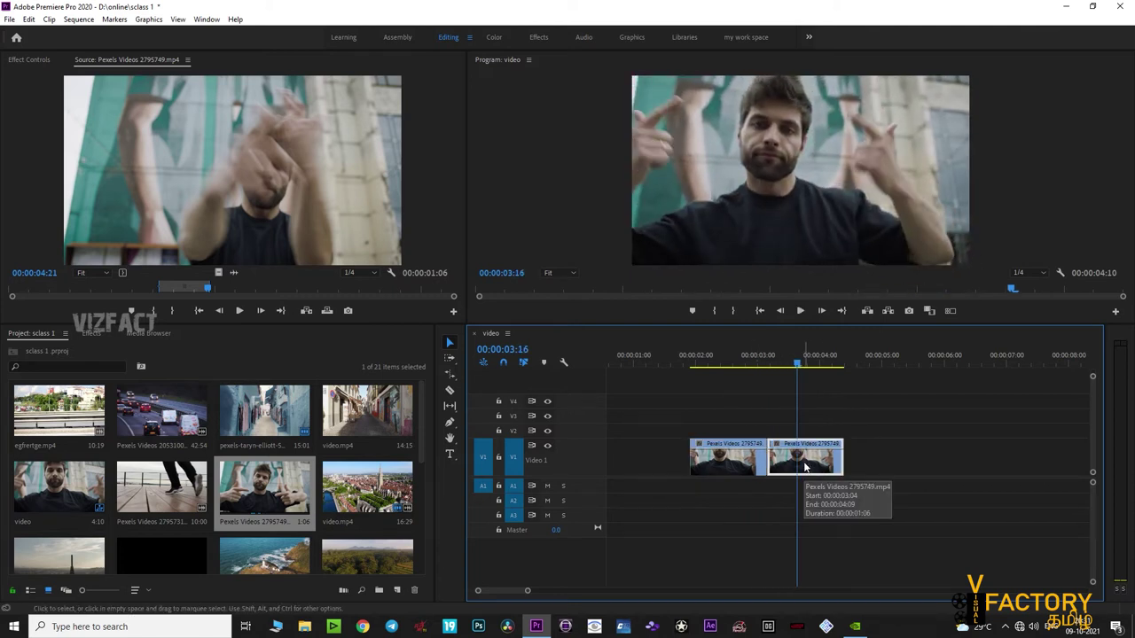
key(ctrl+r)
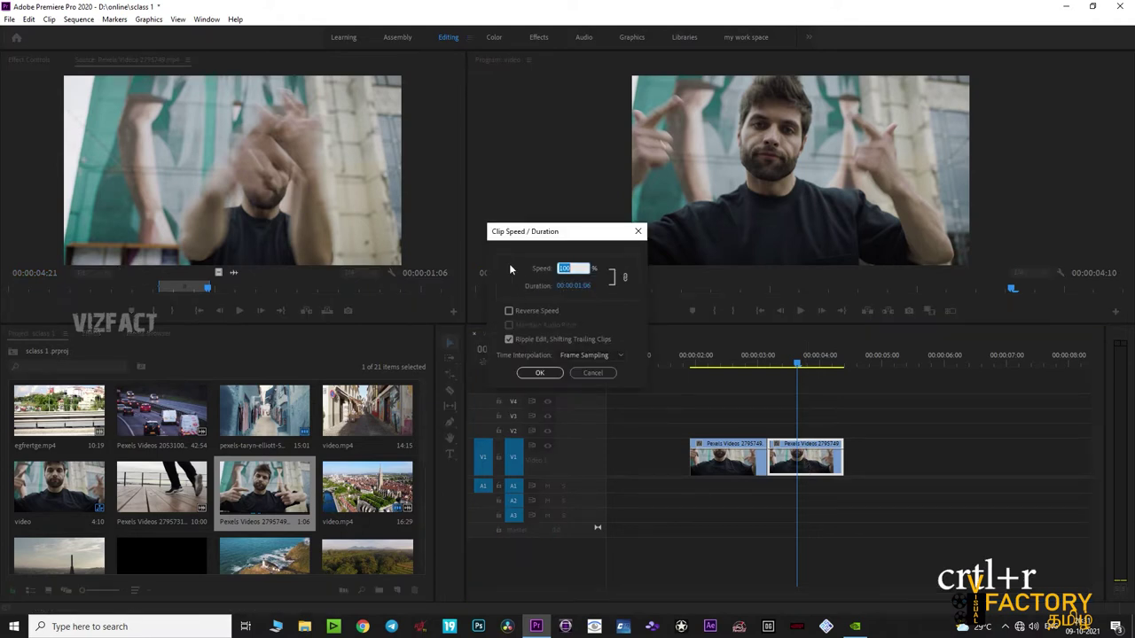
click(638, 234)
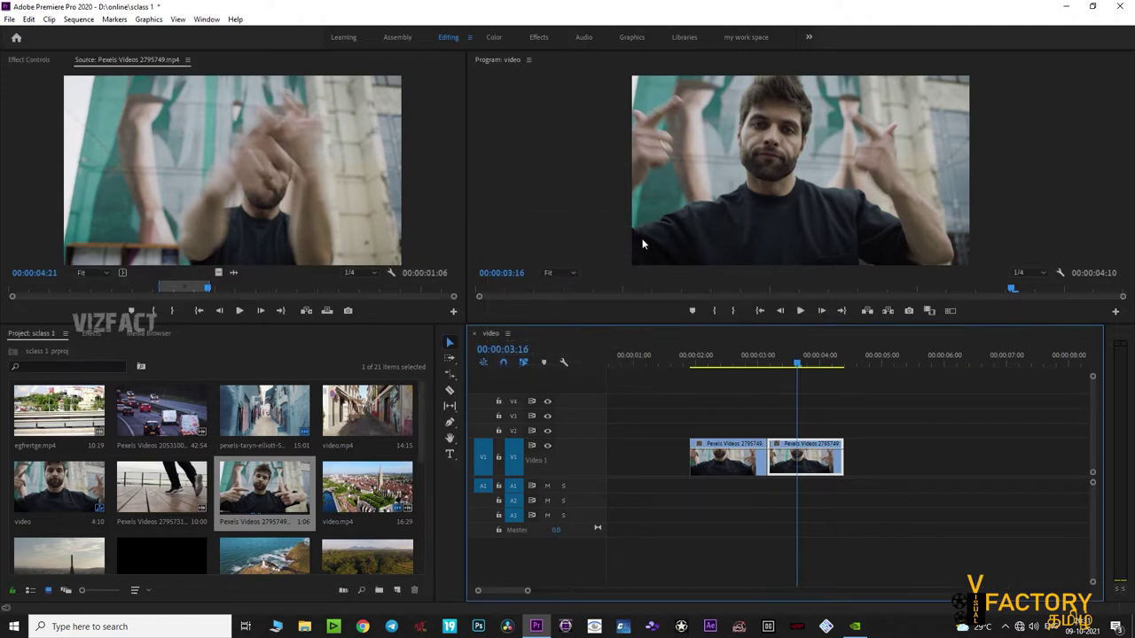
Turn on Reverse Speed for the second copy in Speed/Duration.
right_click(806, 468)
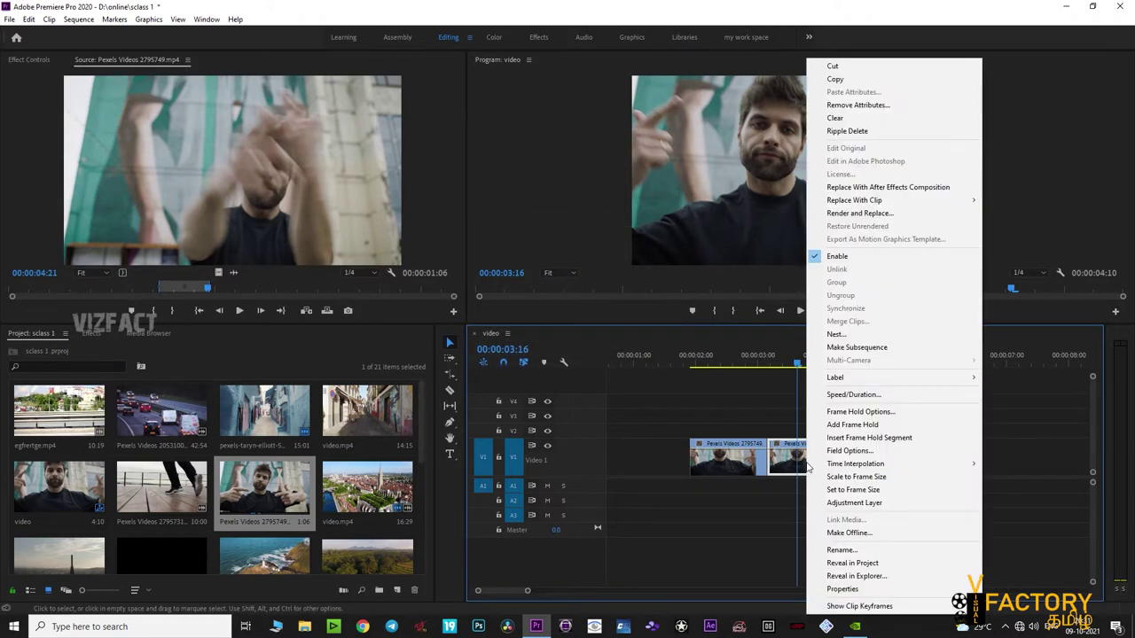
click(858, 397)
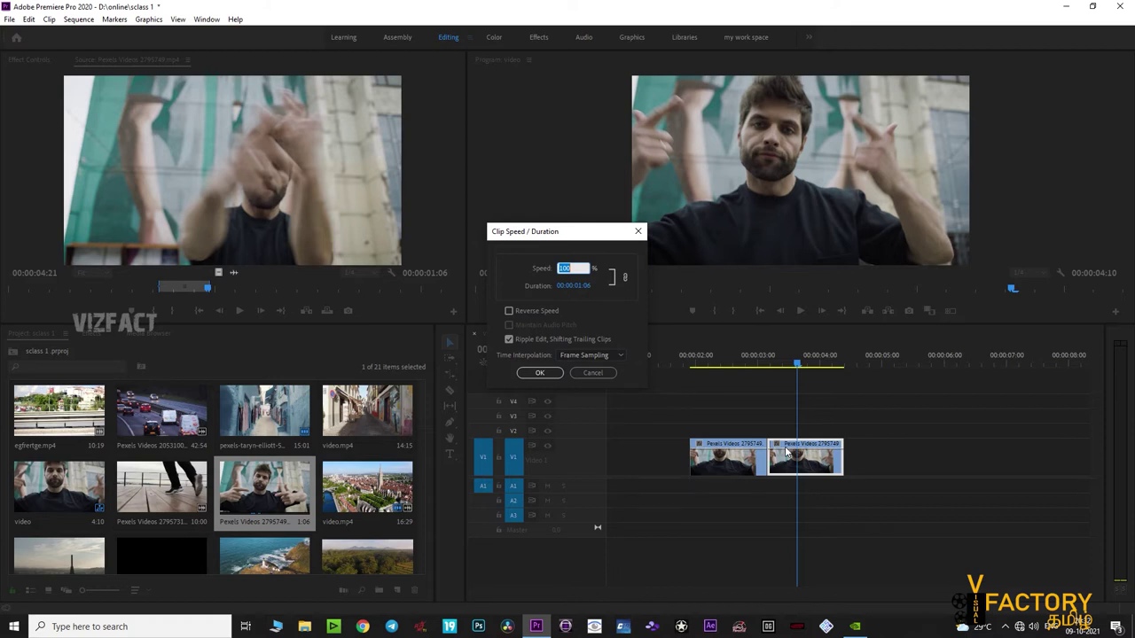
click(509, 311)
click(541, 373)
Preview the first boomerang from about two seconds into the sequence.
mouse_move(769, 368)
mouse_down()
mouse_move(792, 370)
mouse_move(693, 367)
mouse_up()
key(space)
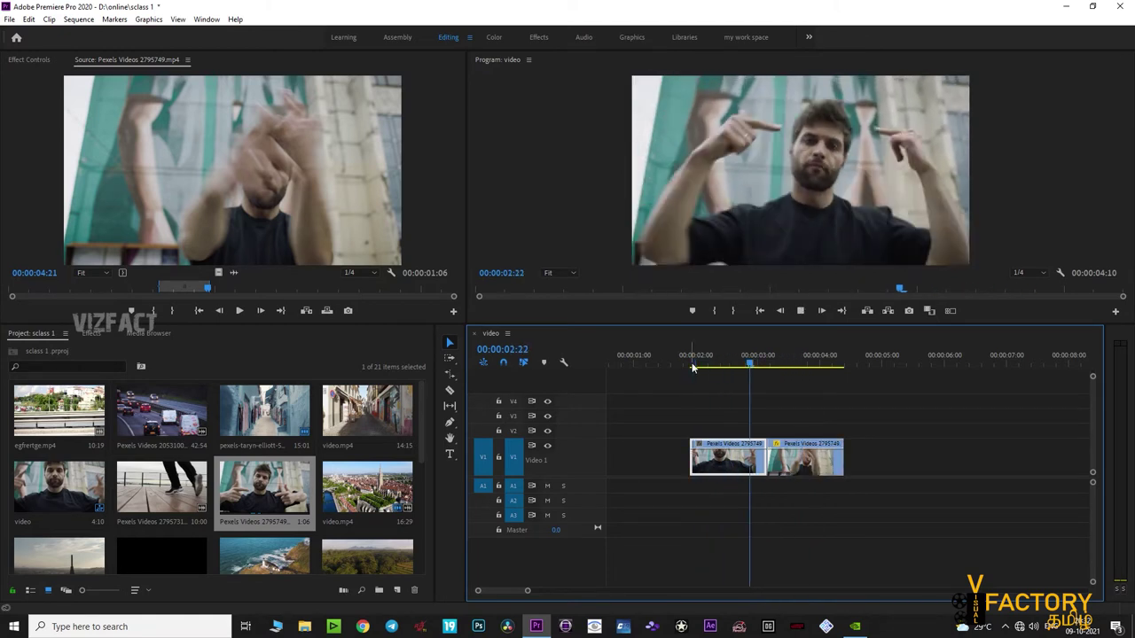
click(691, 362)
key(space)
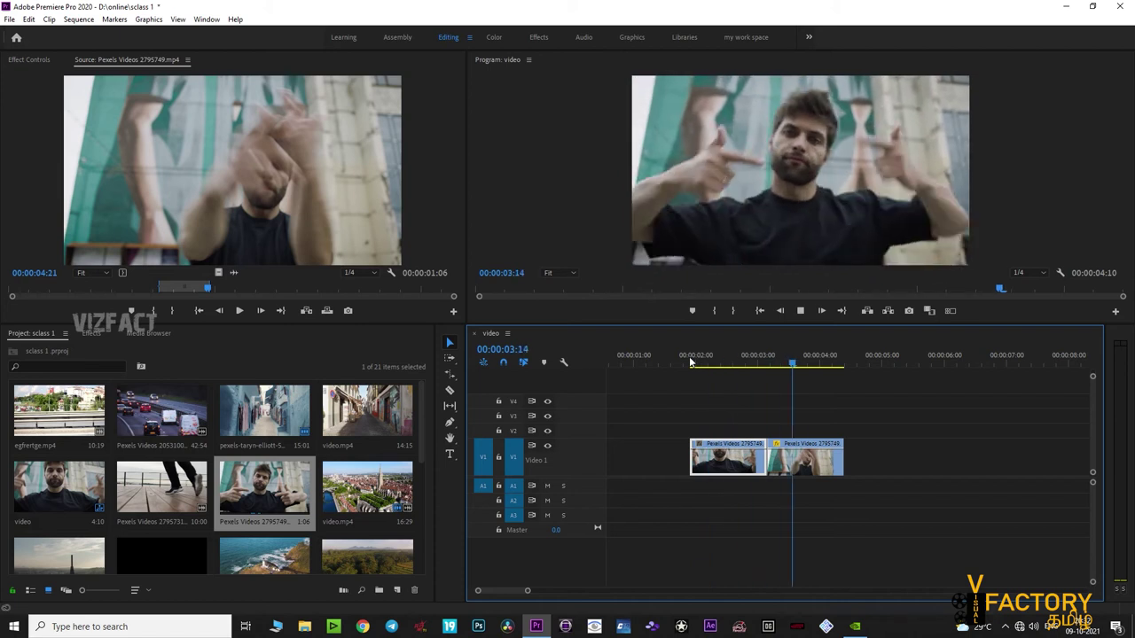
key(space)
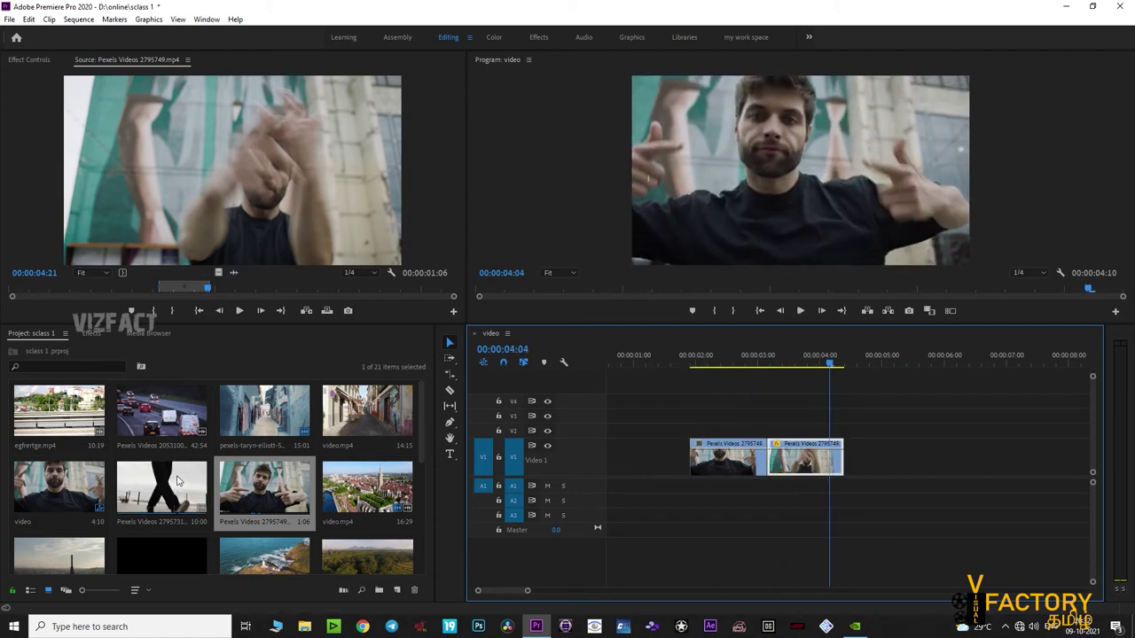
Load Pexels Videos 2795731 and mark a one-second In/Out section.
double_click(177, 480)
drag(108, 286, 178, 291)
key(i)
key(o)
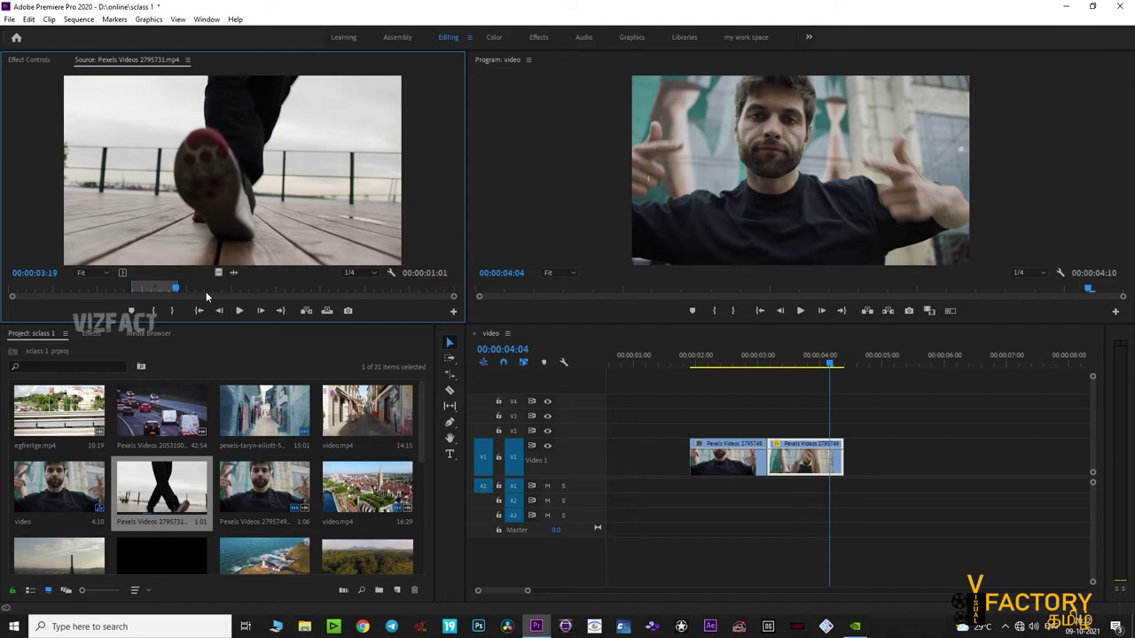
Place the 1:01 section on V1 after the first boomerang, then add a second copy.
drag(455, 312, 864, 457)
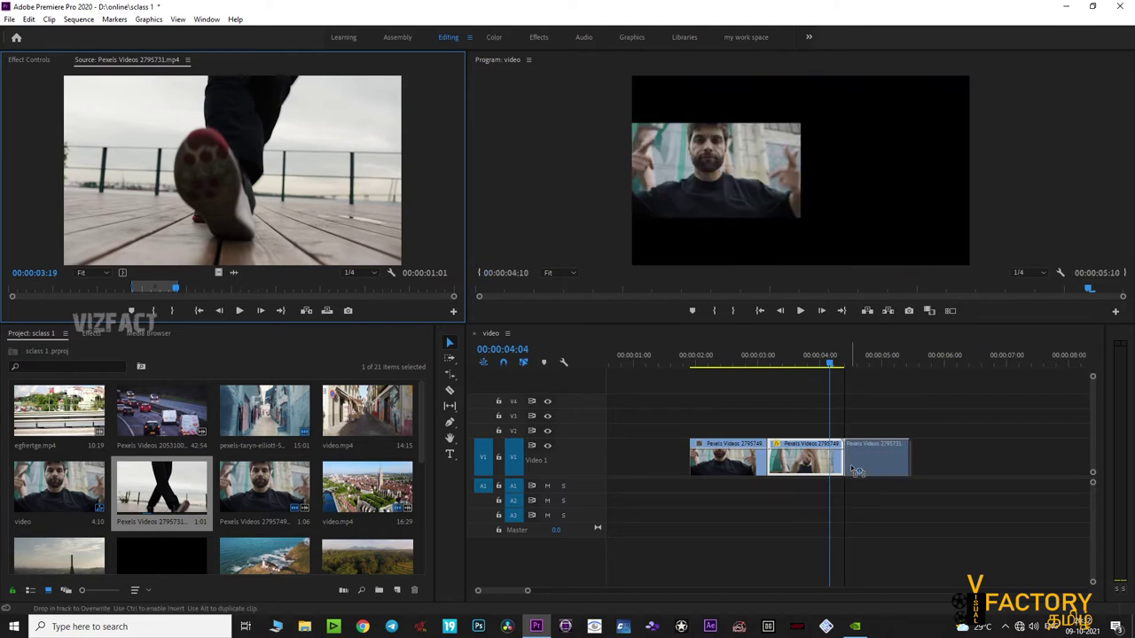
key(space)
key(space)
scroll(867, 417, down, 2)
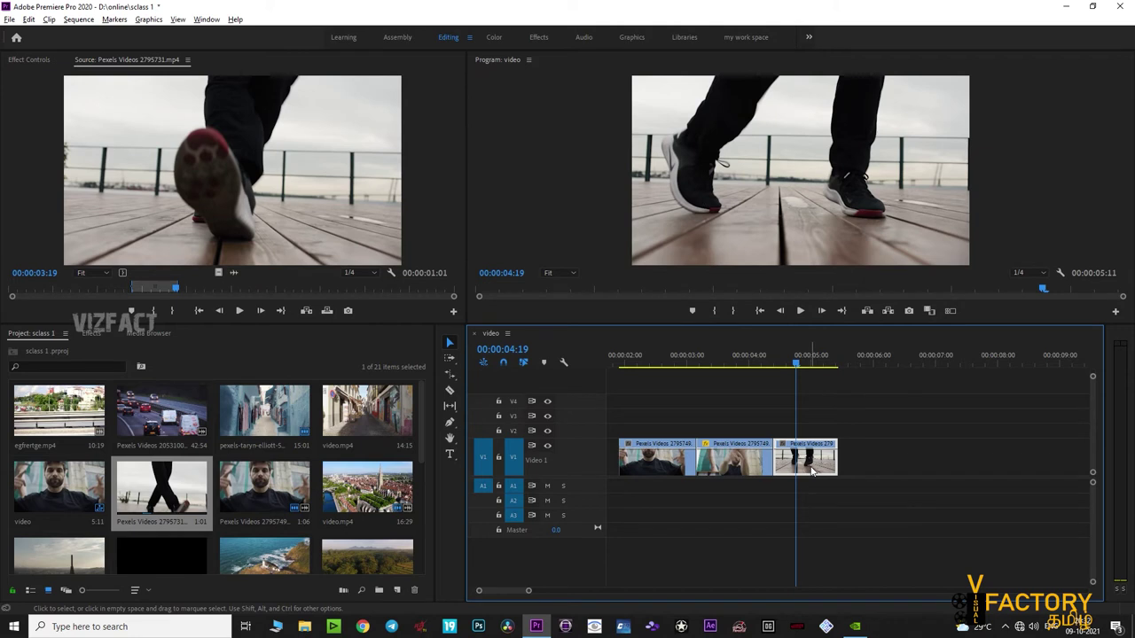
mouse_move(811, 471)
alt+mouse_down()
mouse_move(877, 472)
mouse_move(864, 463)
alt+mouse_up()
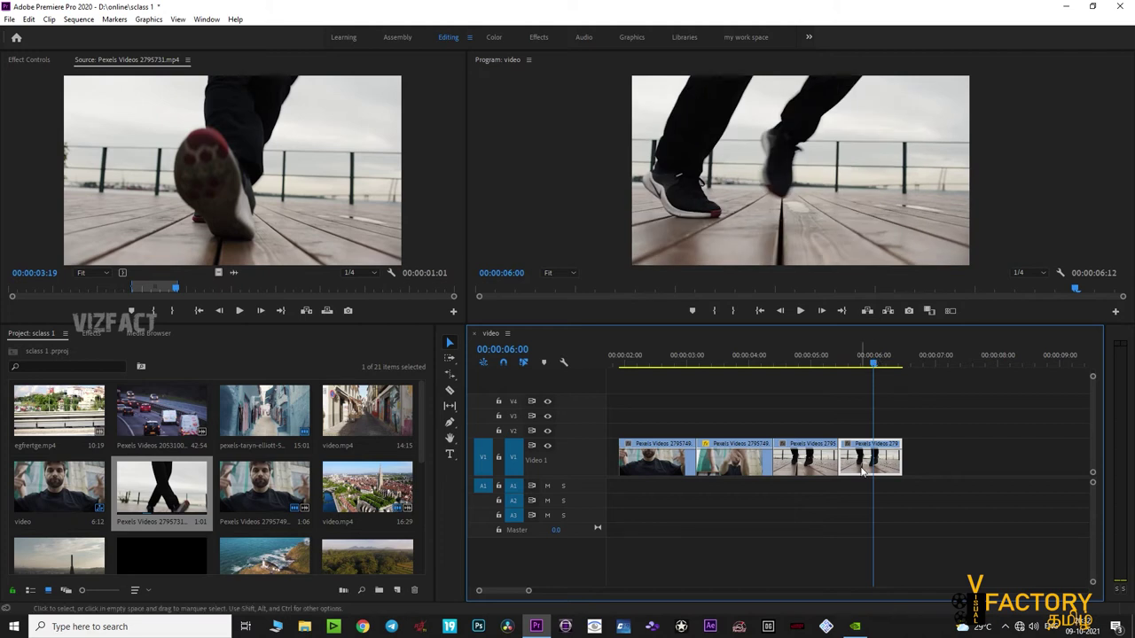
Turn on Reverse Speed for the last 2795731 clip in Speed/Duration.
right_click(862, 472)
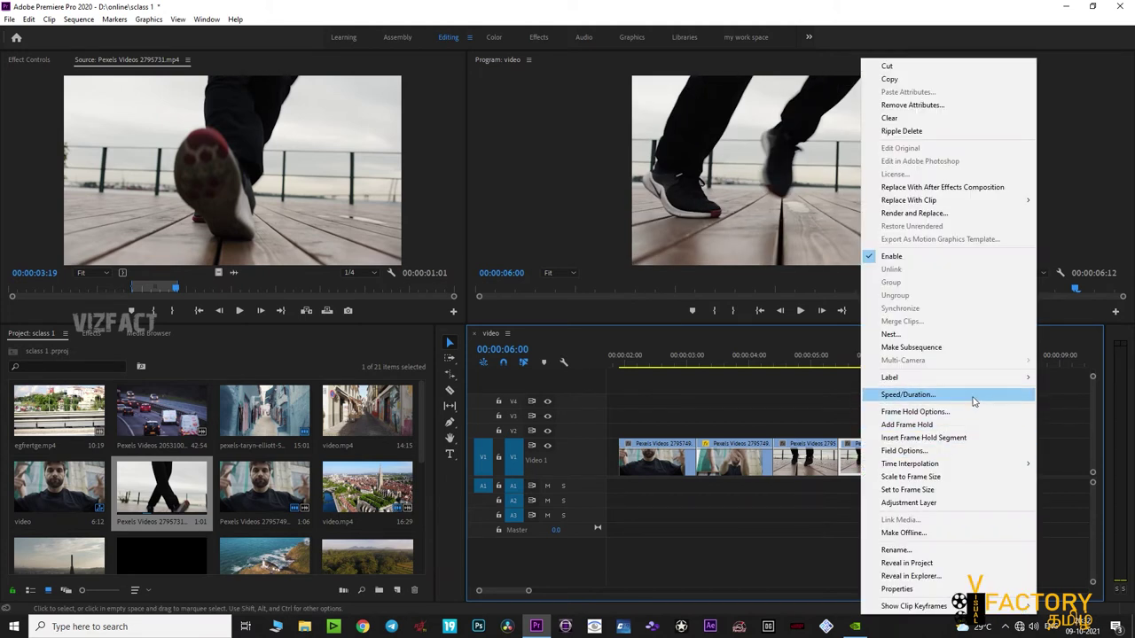
click(974, 402)
click(550, 311)
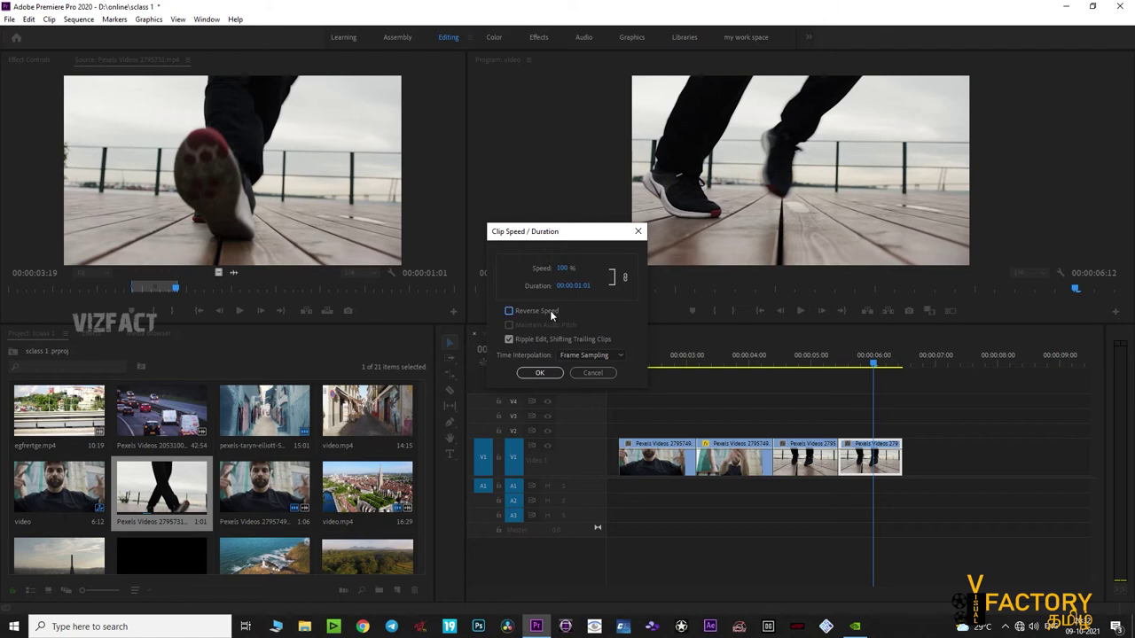
click(539, 372)
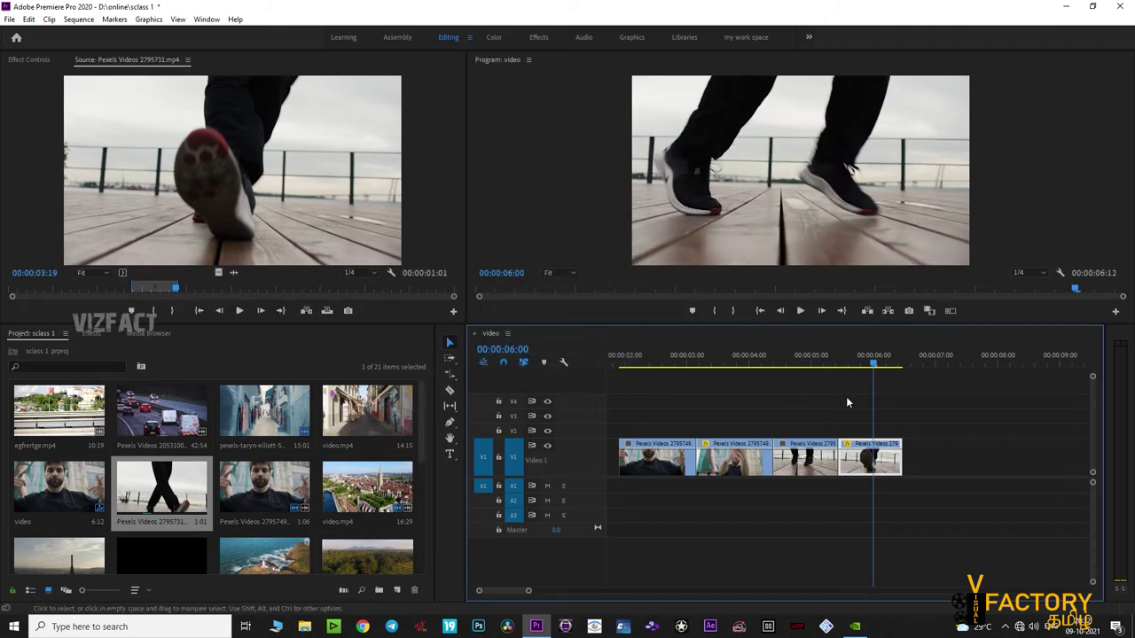
Play the second boomerang, then play the whole sequence from near the start.
drag(844, 366, 815, 363)
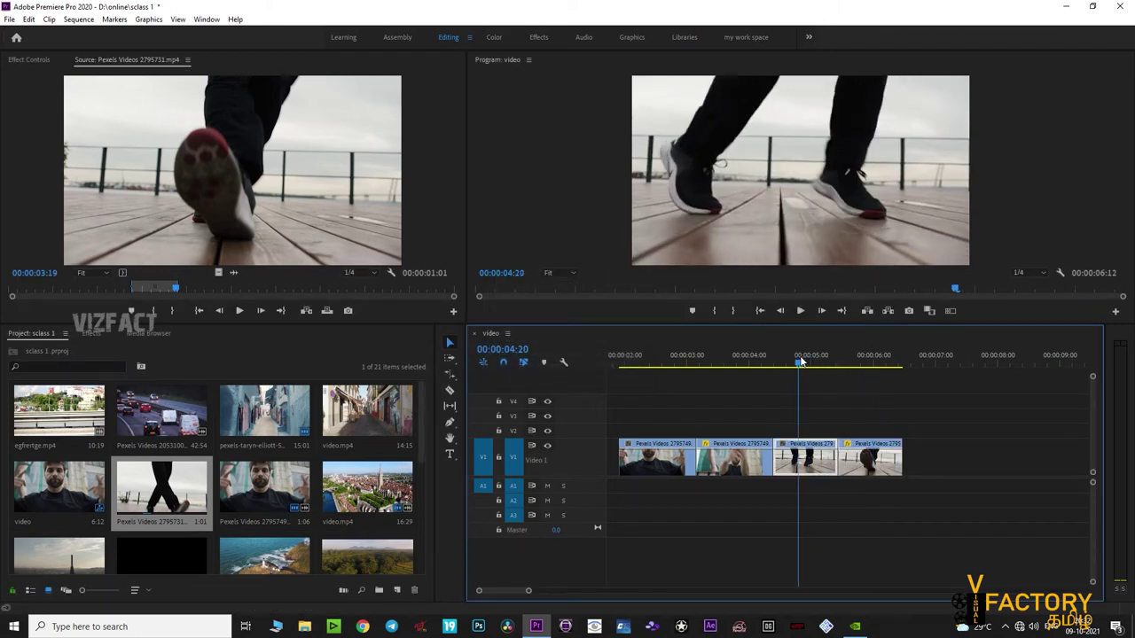
key(space)
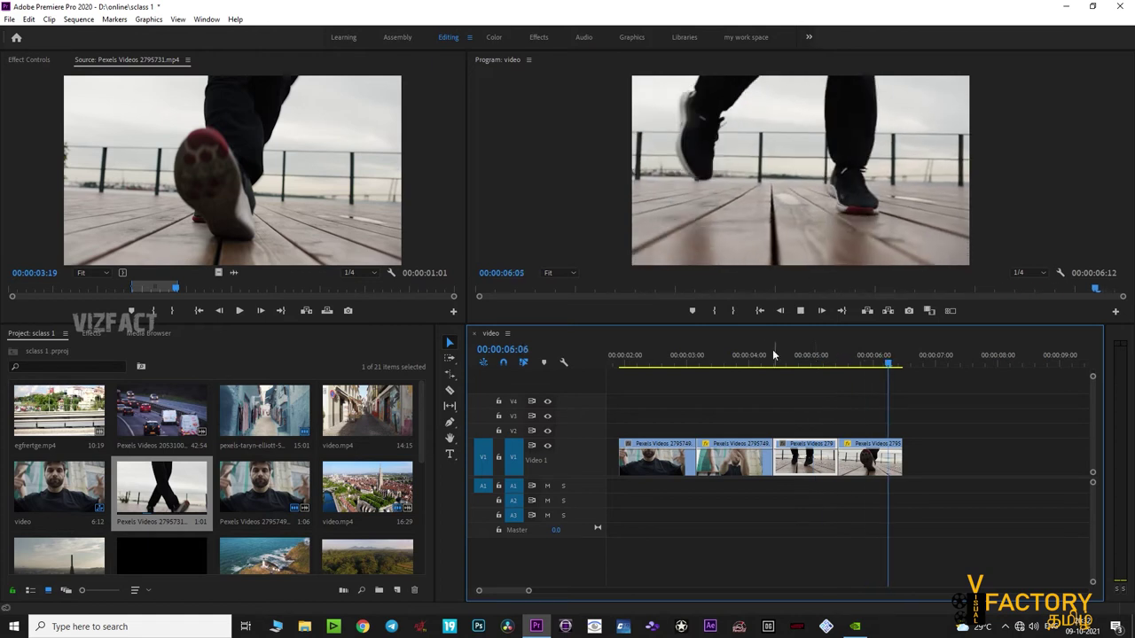
scroll(754, 356, down, 2)
click(666, 365)
key(space)
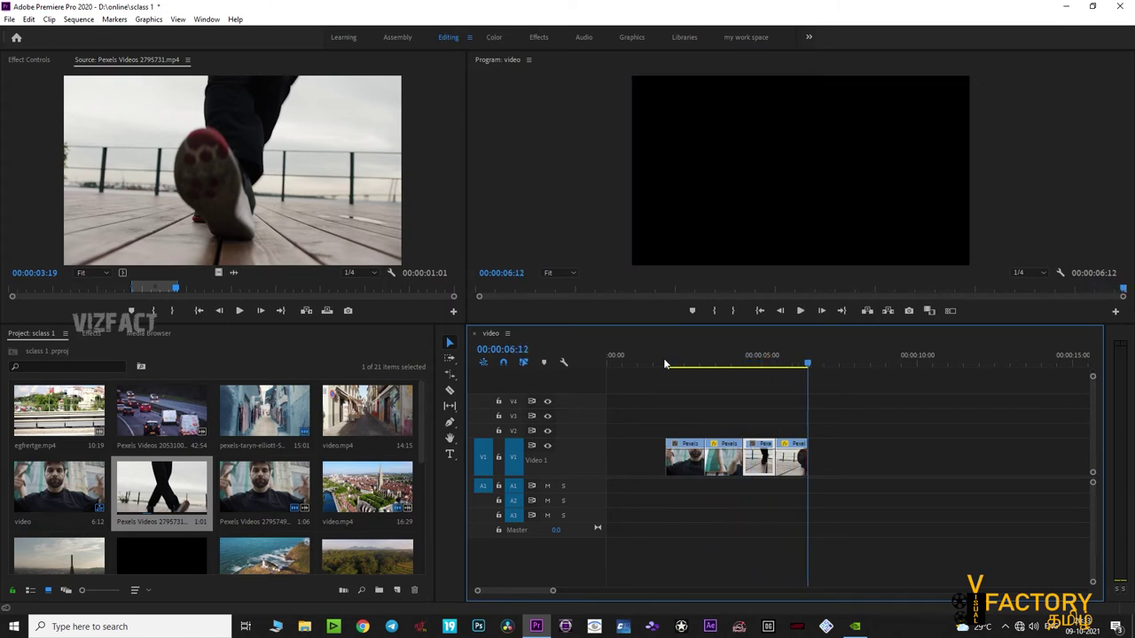
click(665, 364)
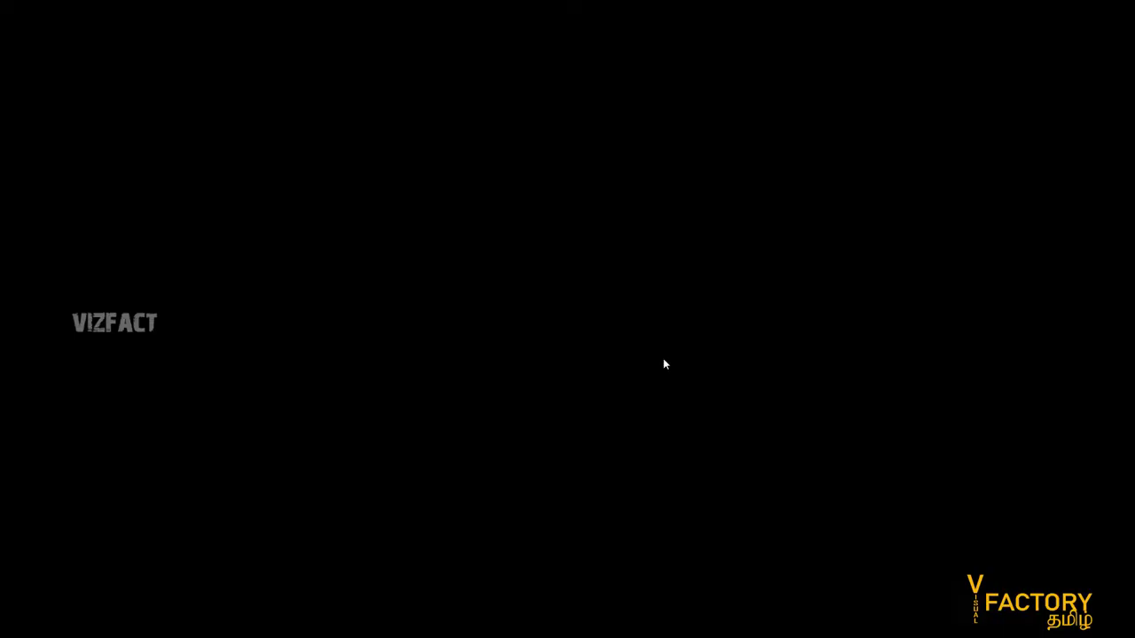
Exit full-screen playback with Escape.
key(Escape)
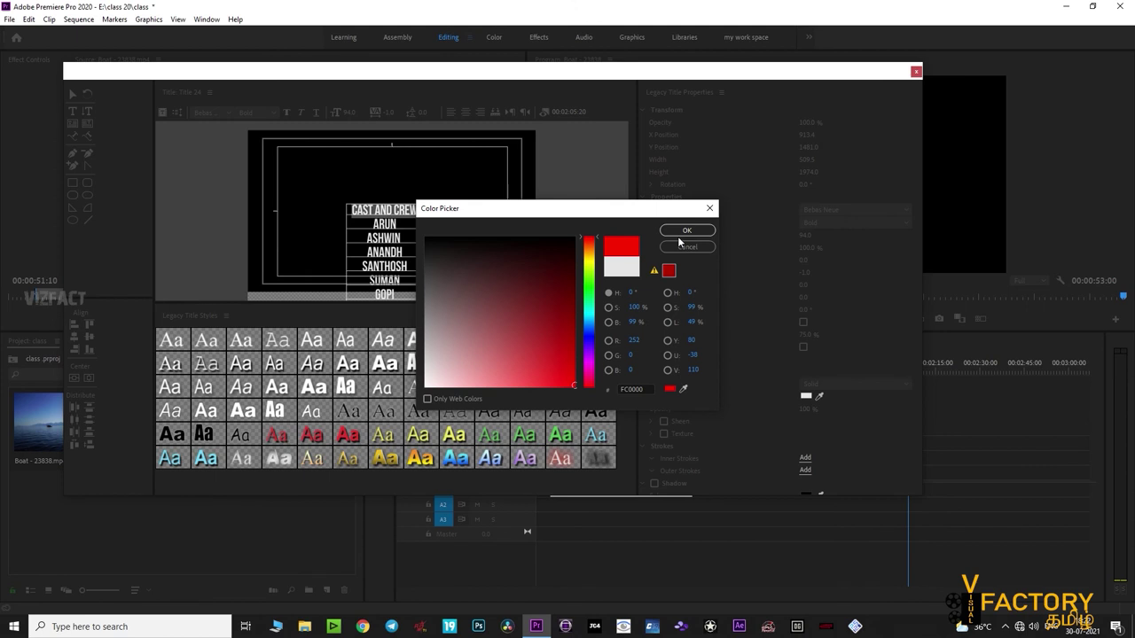
Fill the CAST AND CREW heading with red (FC0000).
click(677, 230)
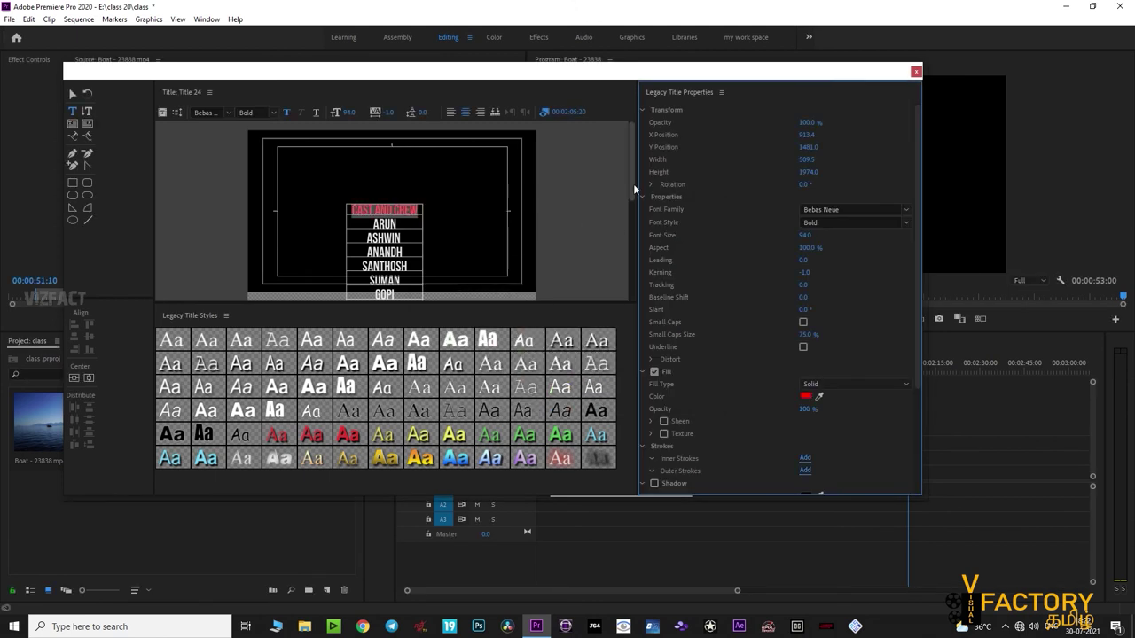